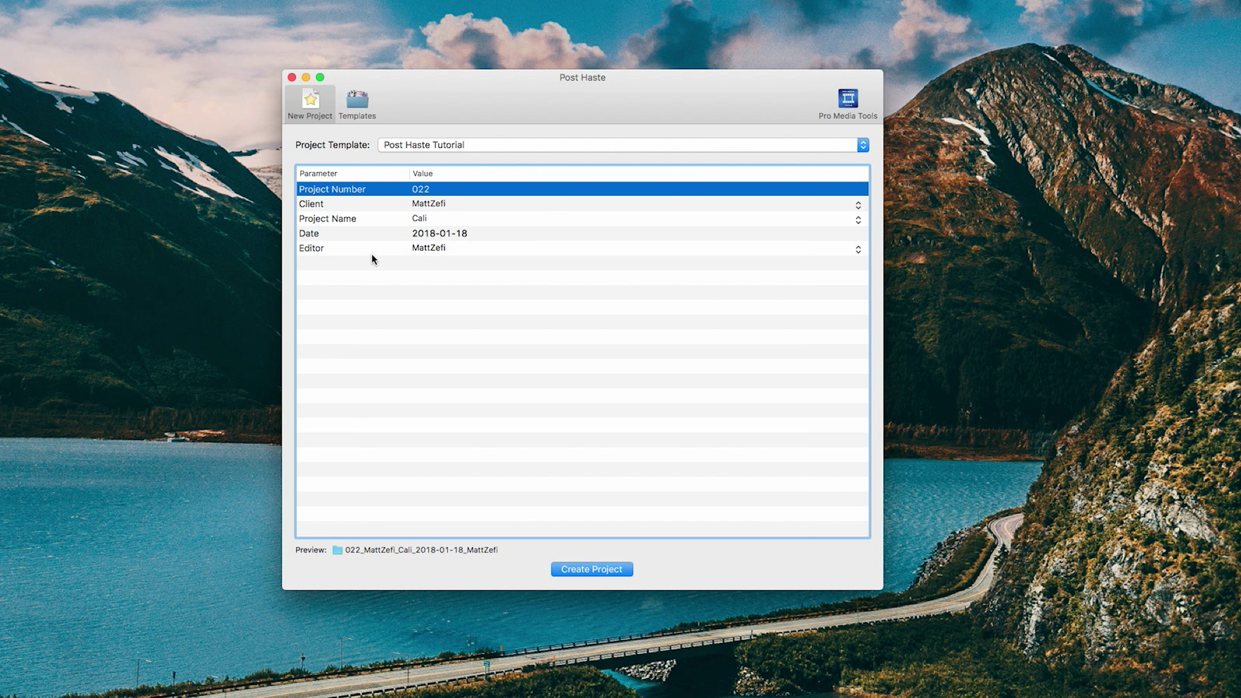
Deselect the Project Number row (022) in the parameter table.
click(421, 258)
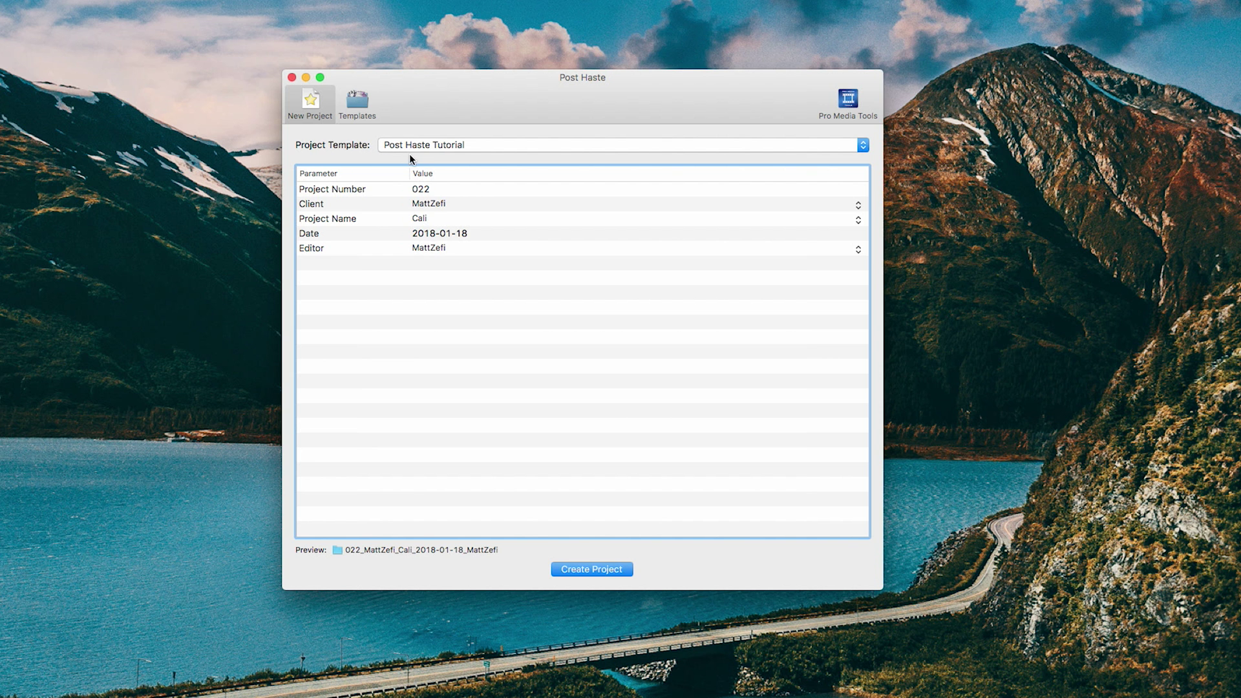
click(851, 146)
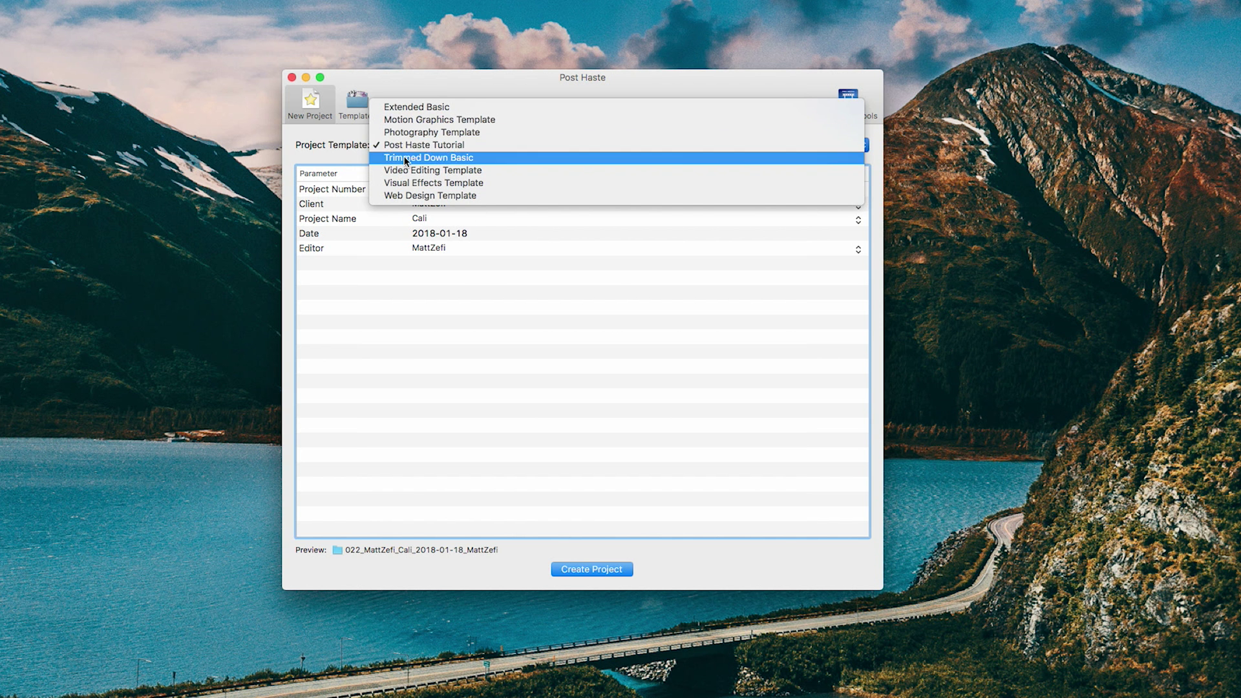
click(359, 95)
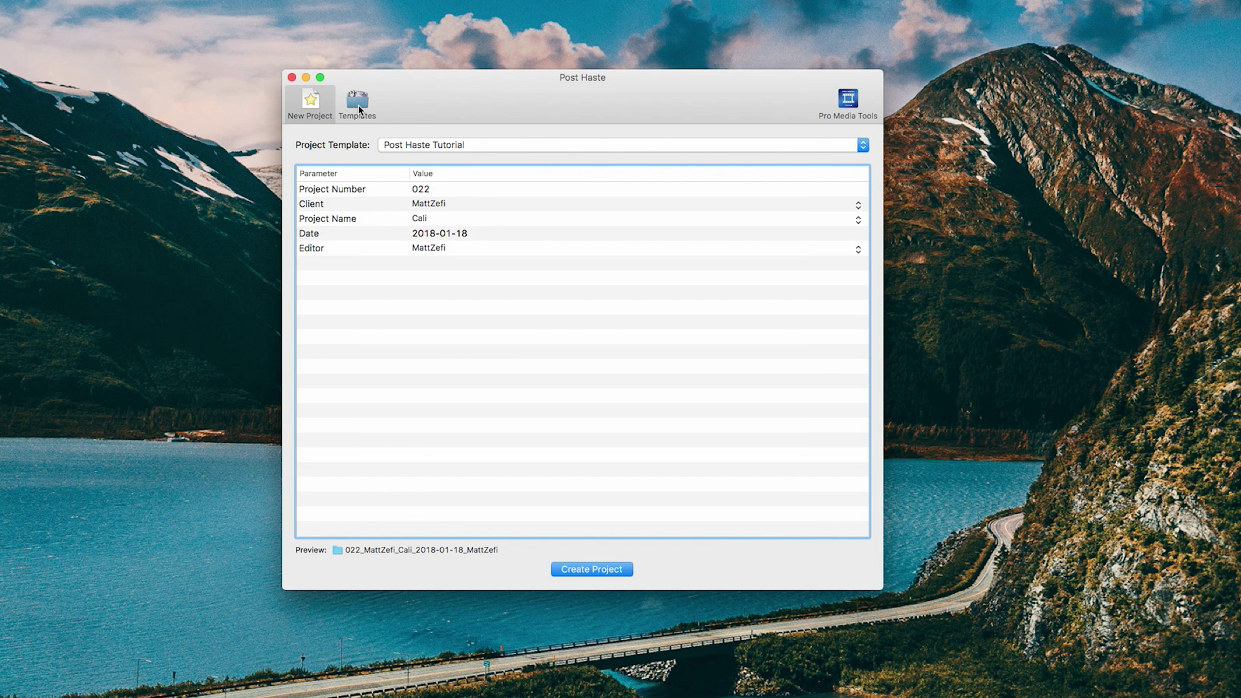
click(358, 104)
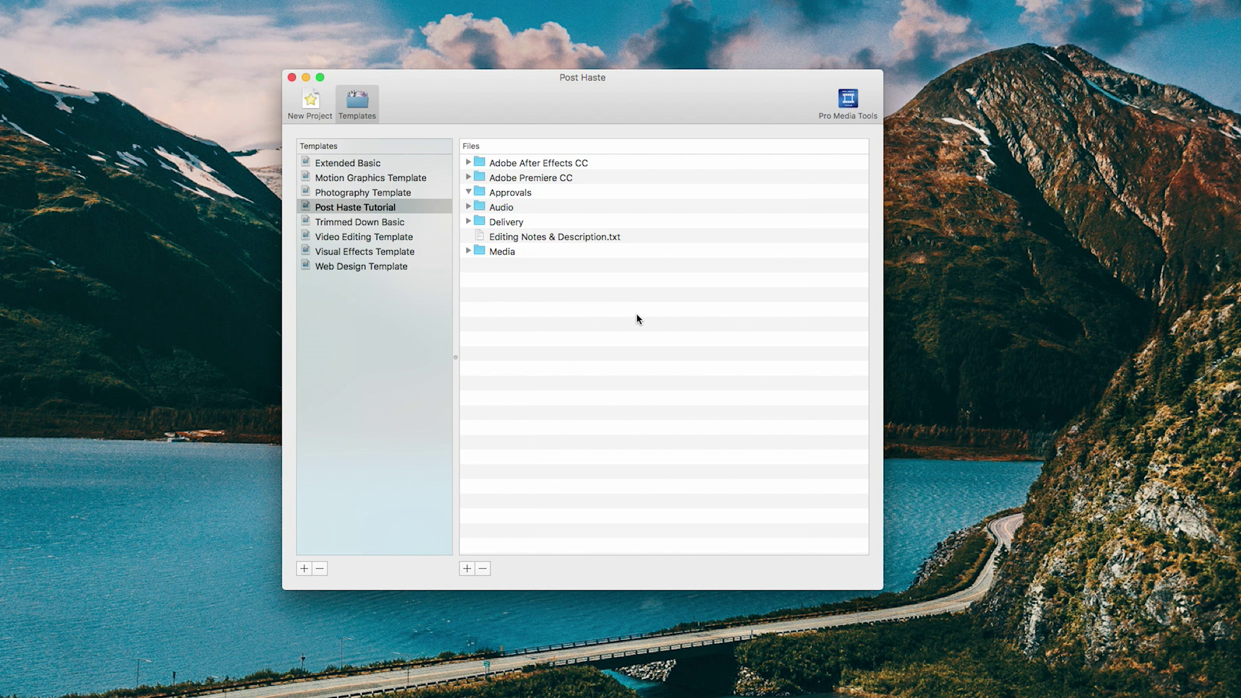
click(468, 161)
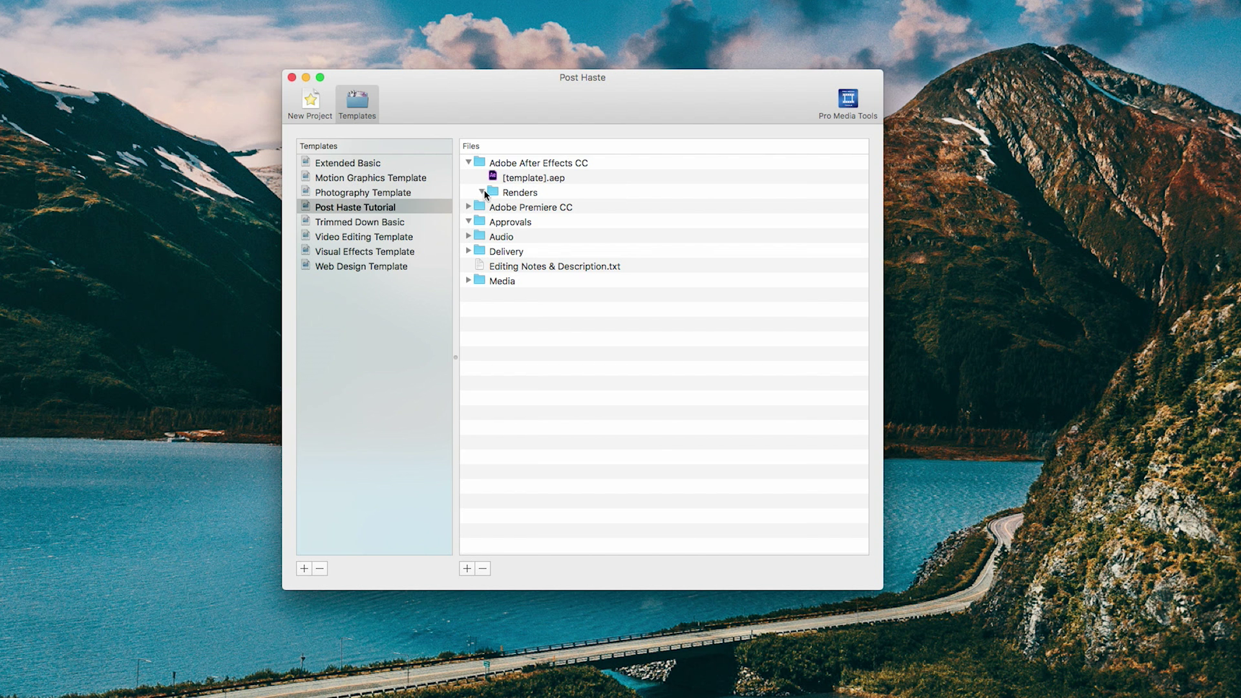
click(528, 192)
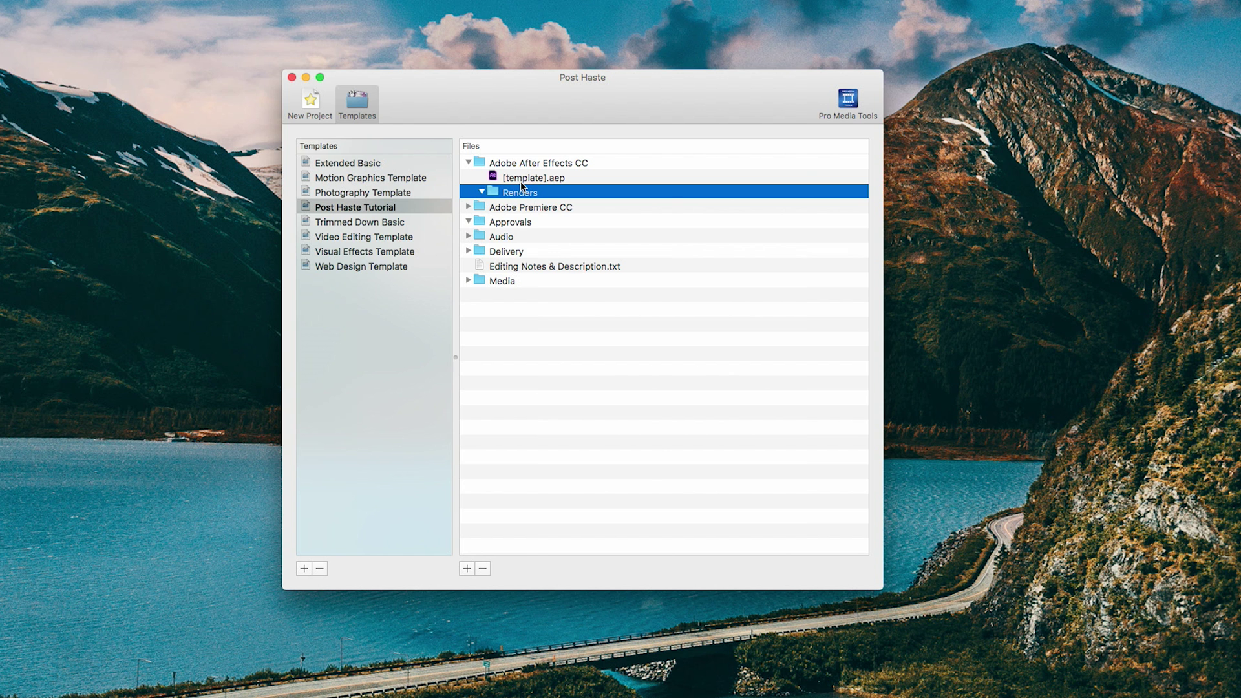
click(468, 206)
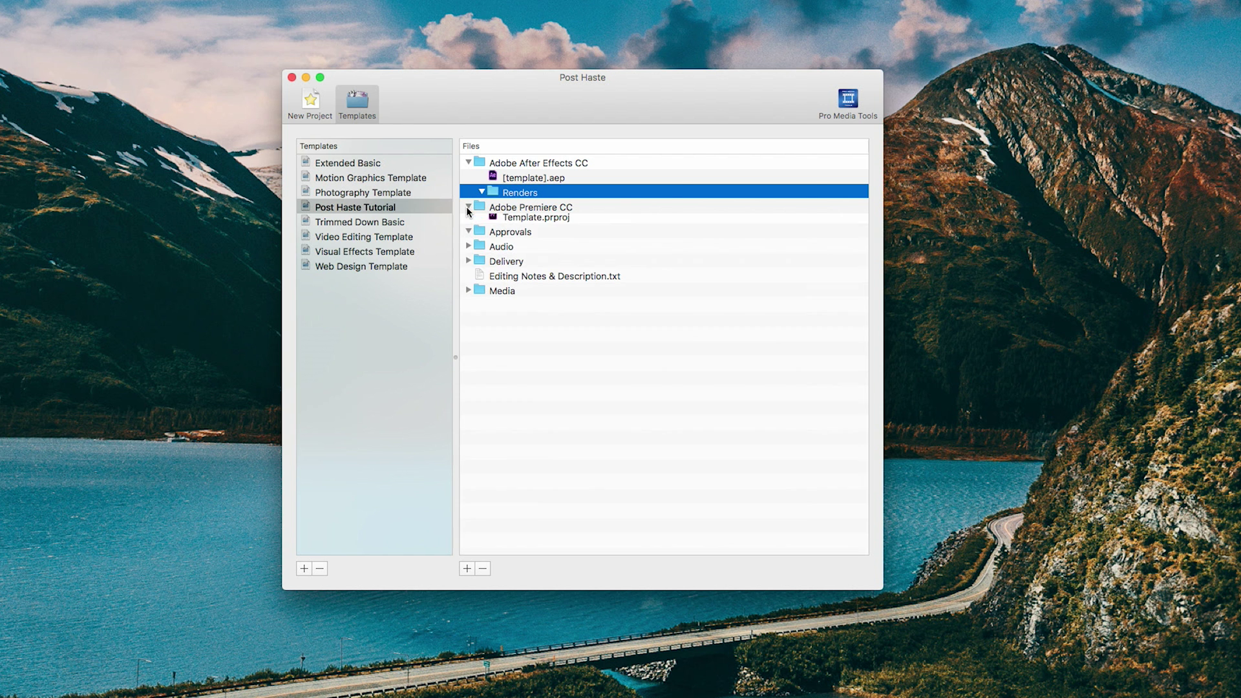
click(499, 226)
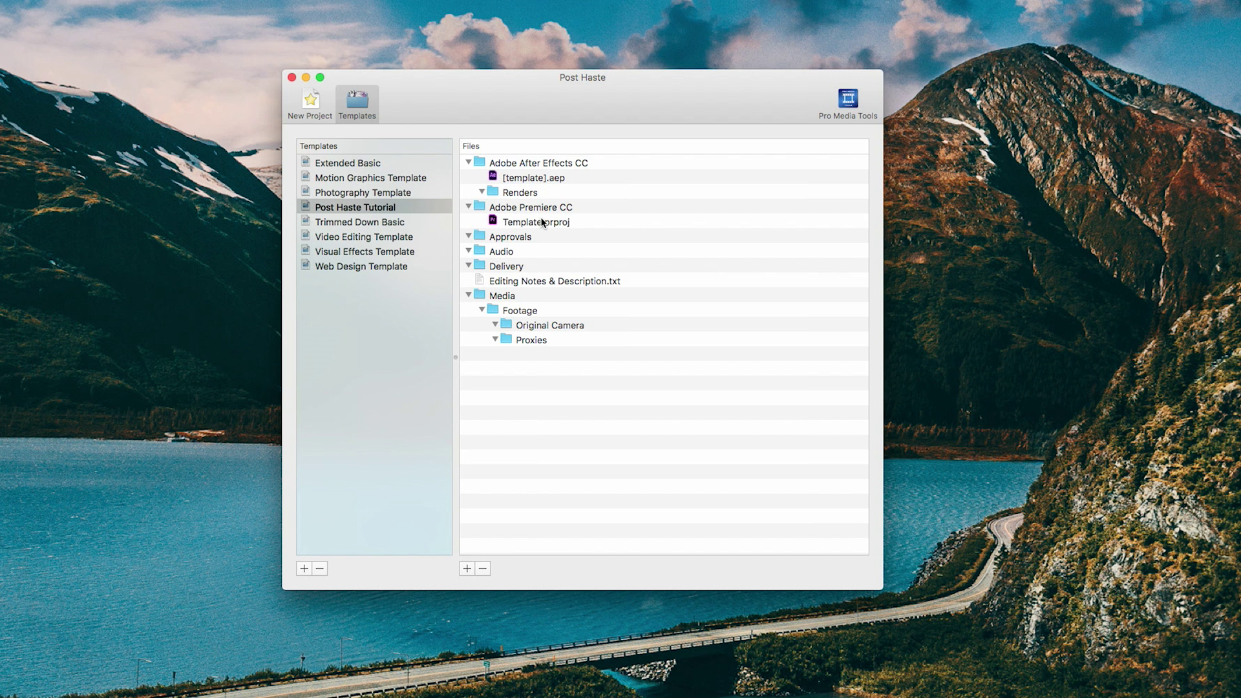
click(310, 102)
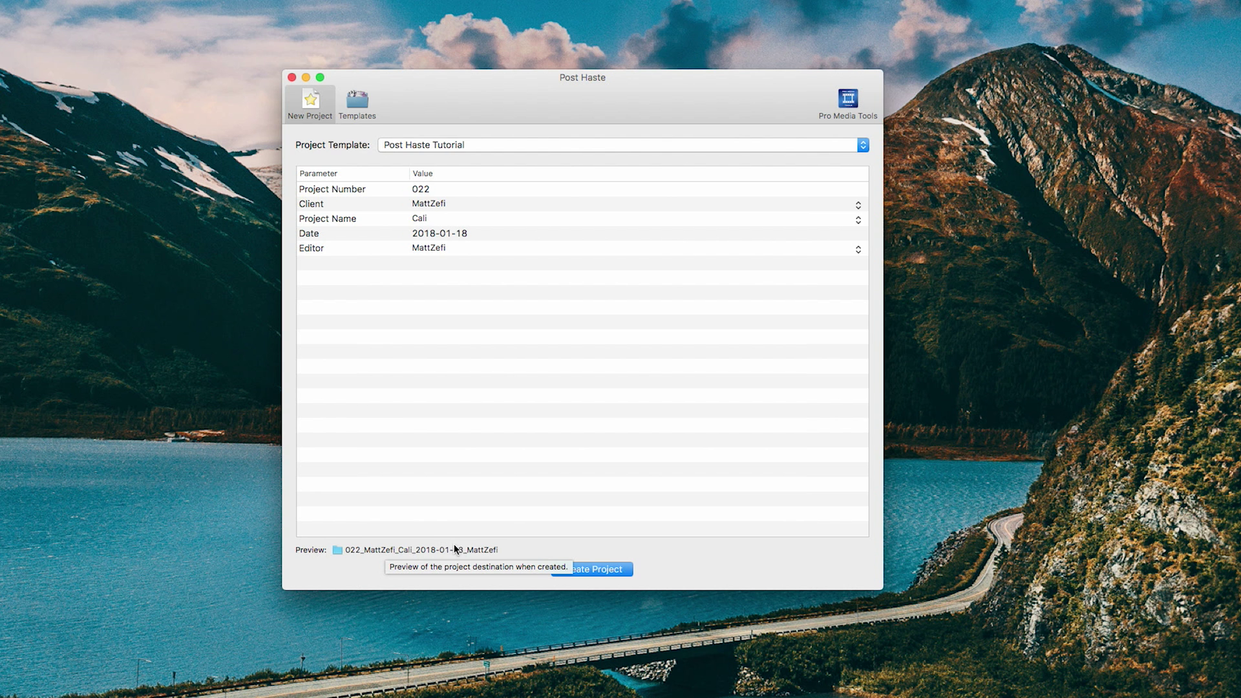
On the Templates page, collapse the After Effects and Premiere folders, then select Approvals and Audio.
click(359, 103)
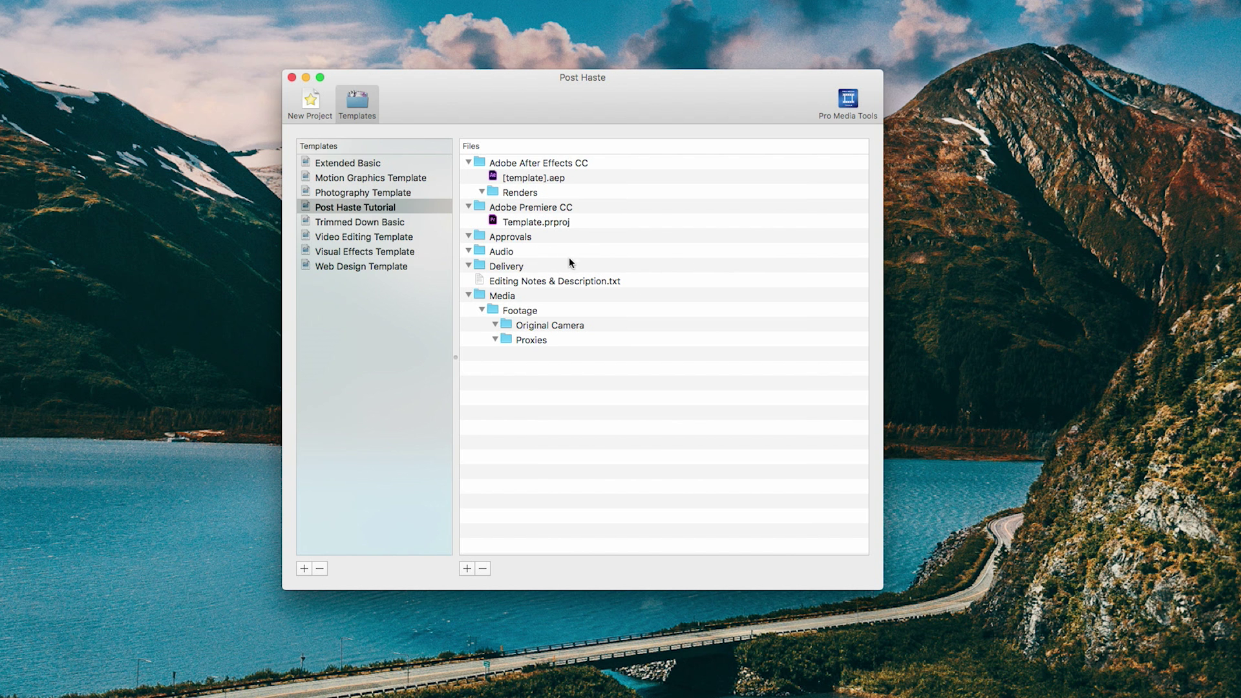
click(469, 162)
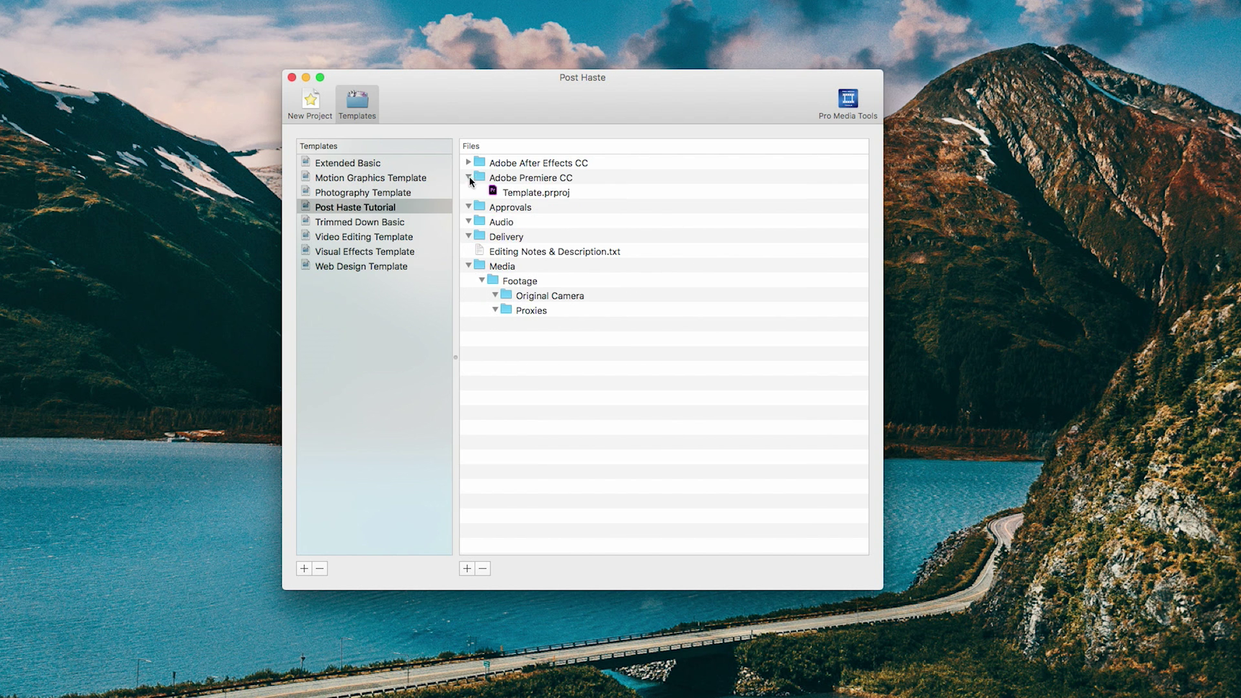
click(469, 177)
click(493, 195)
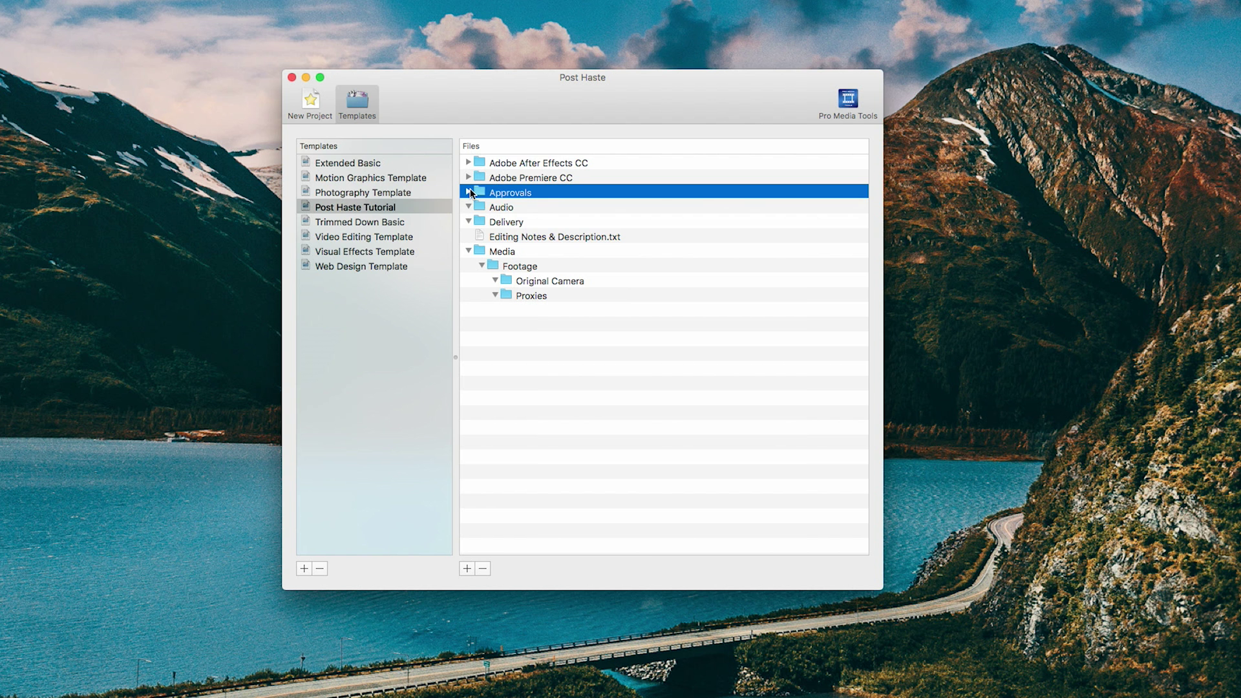
click(496, 208)
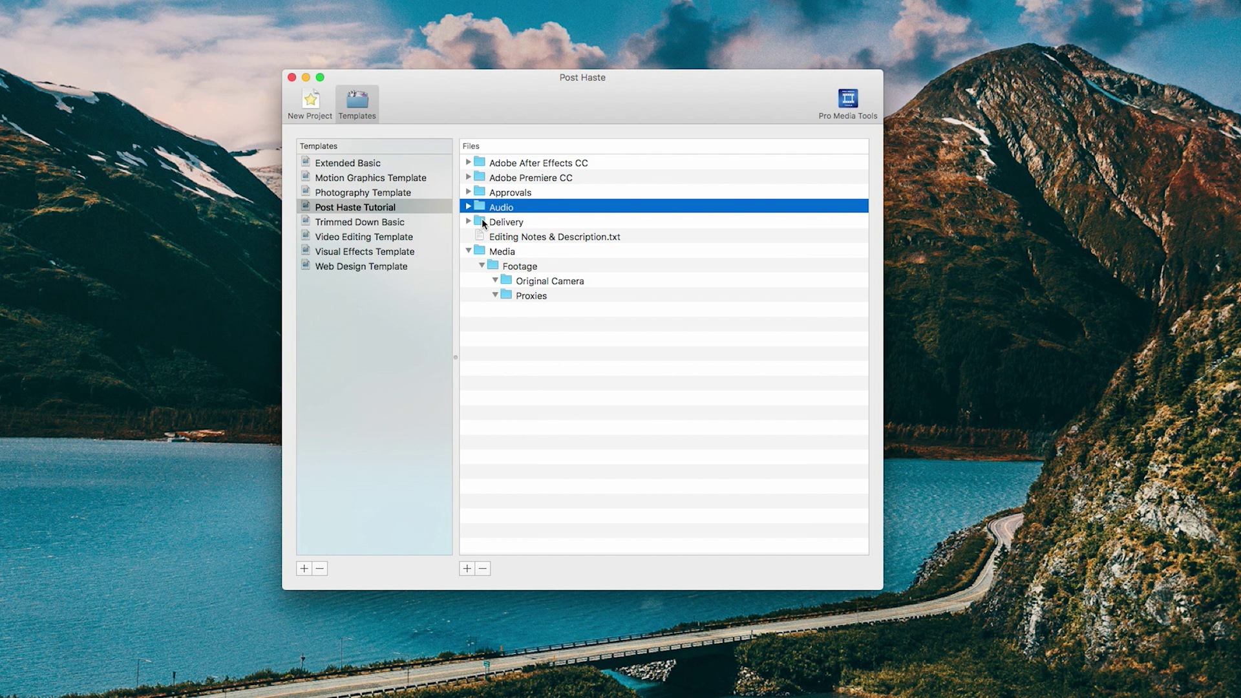
right_click(510, 235)
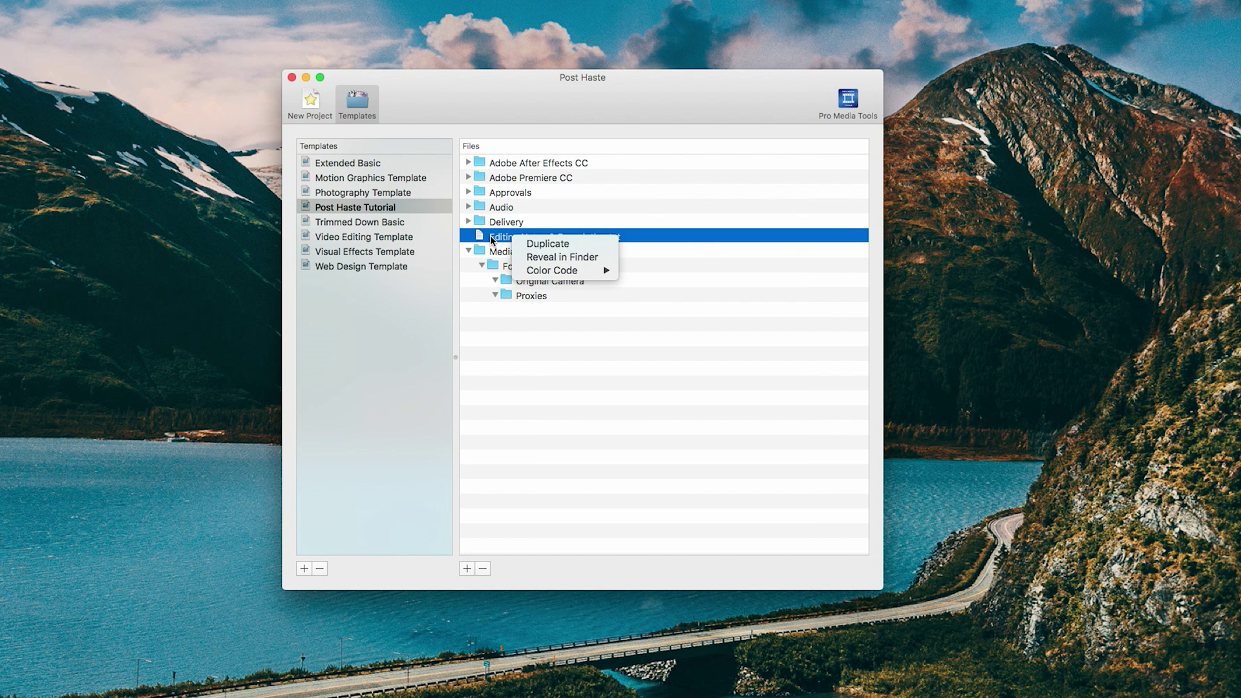
click(489, 332)
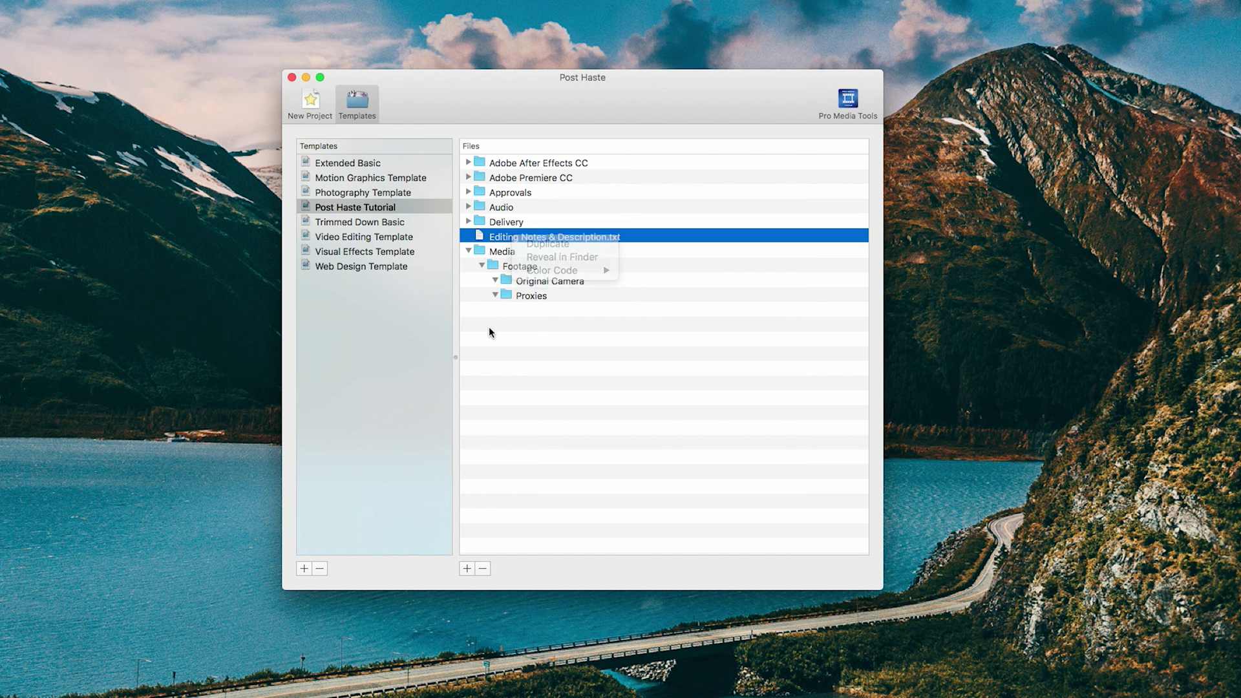
click(464, 249)
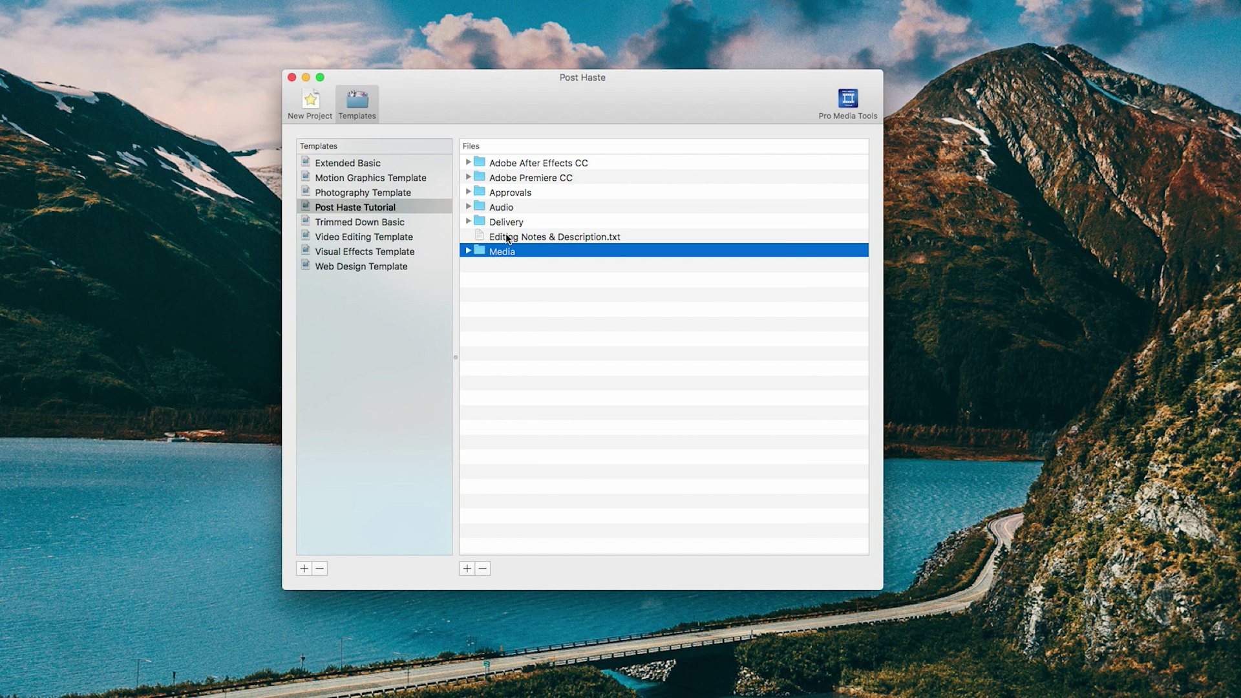
click(467, 251)
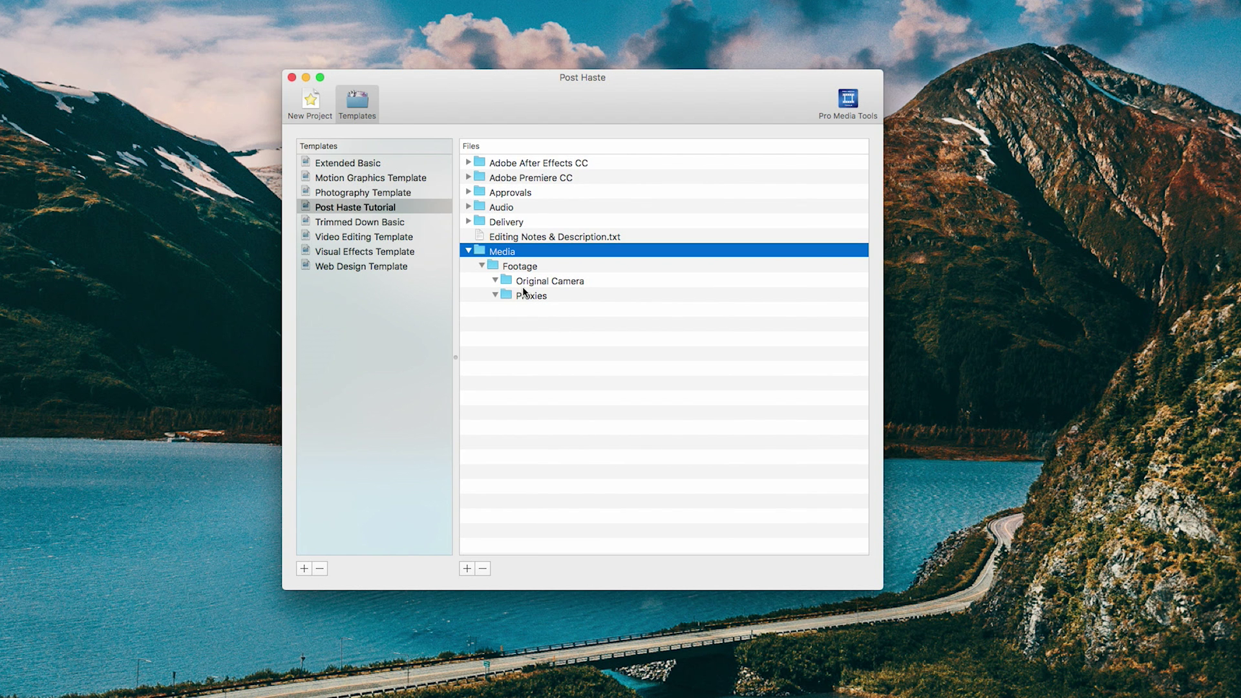
click(482, 265)
click(468, 251)
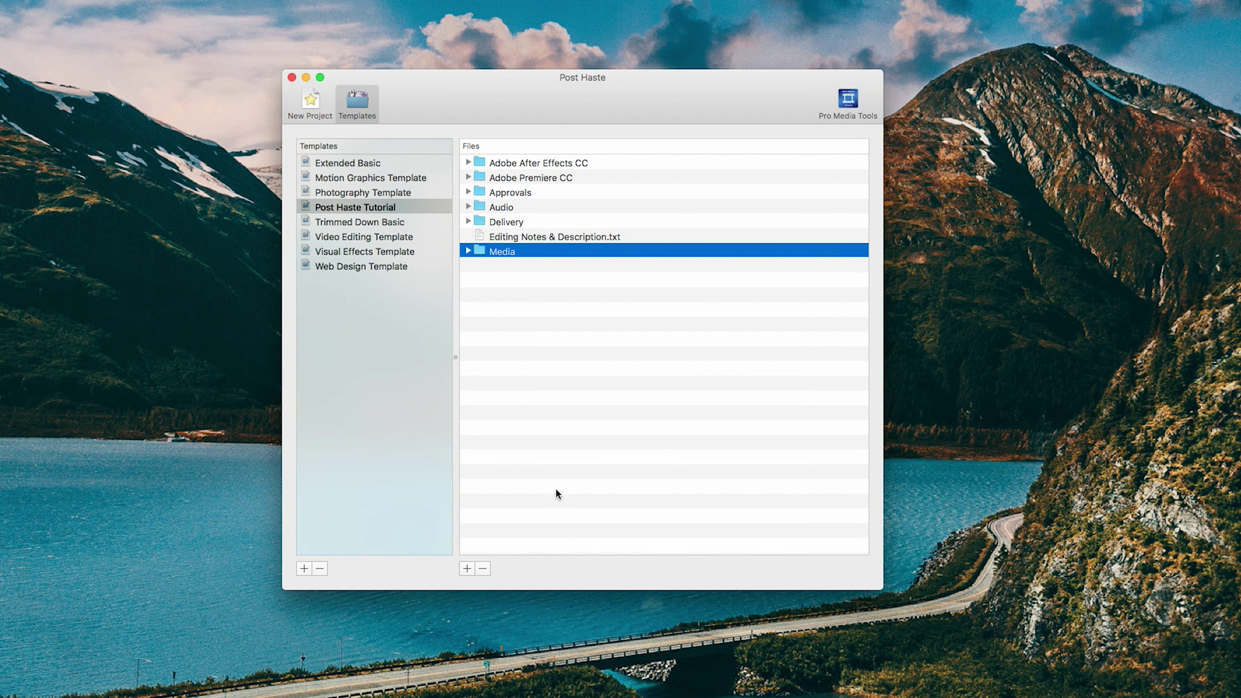
click(465, 570)
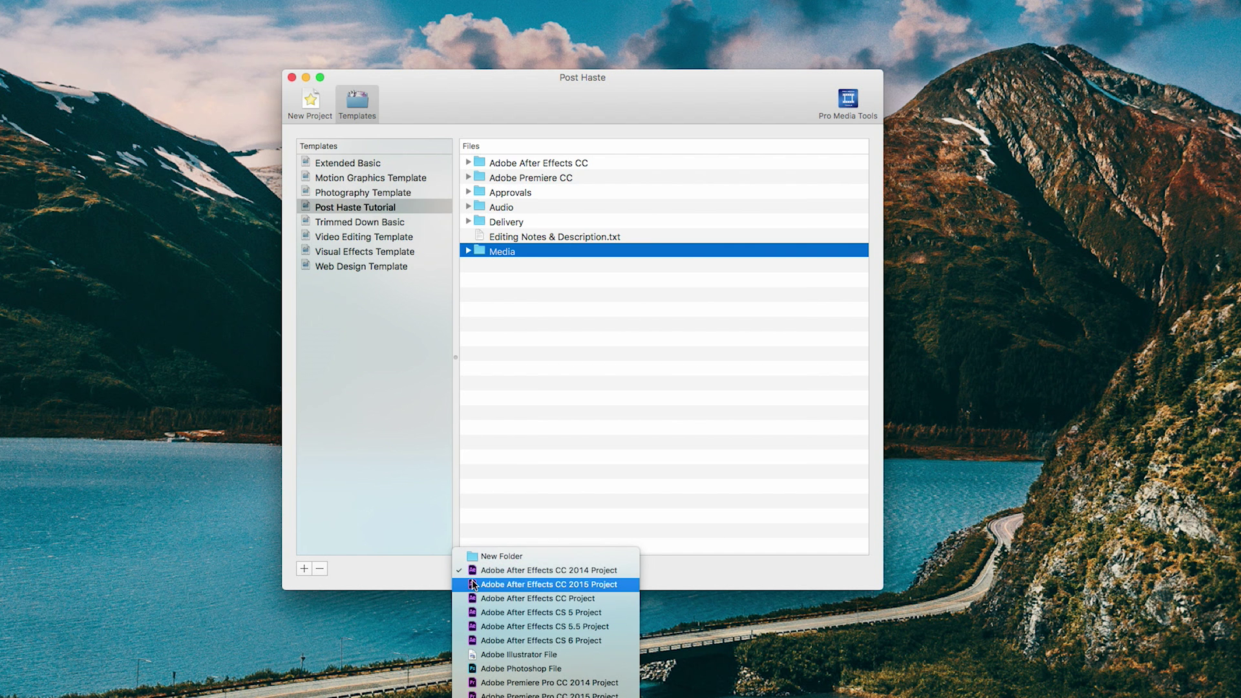
scroll(477, 578, down, 5)
scroll(477, 579, down, 3)
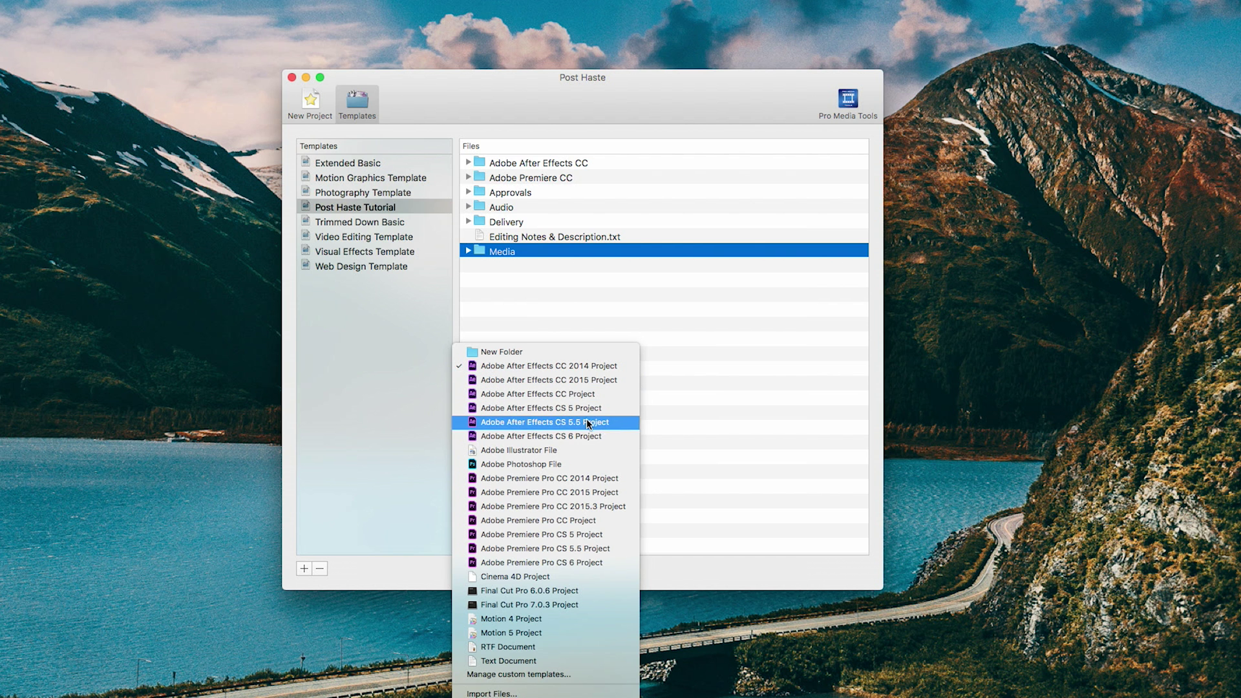
click(704, 372)
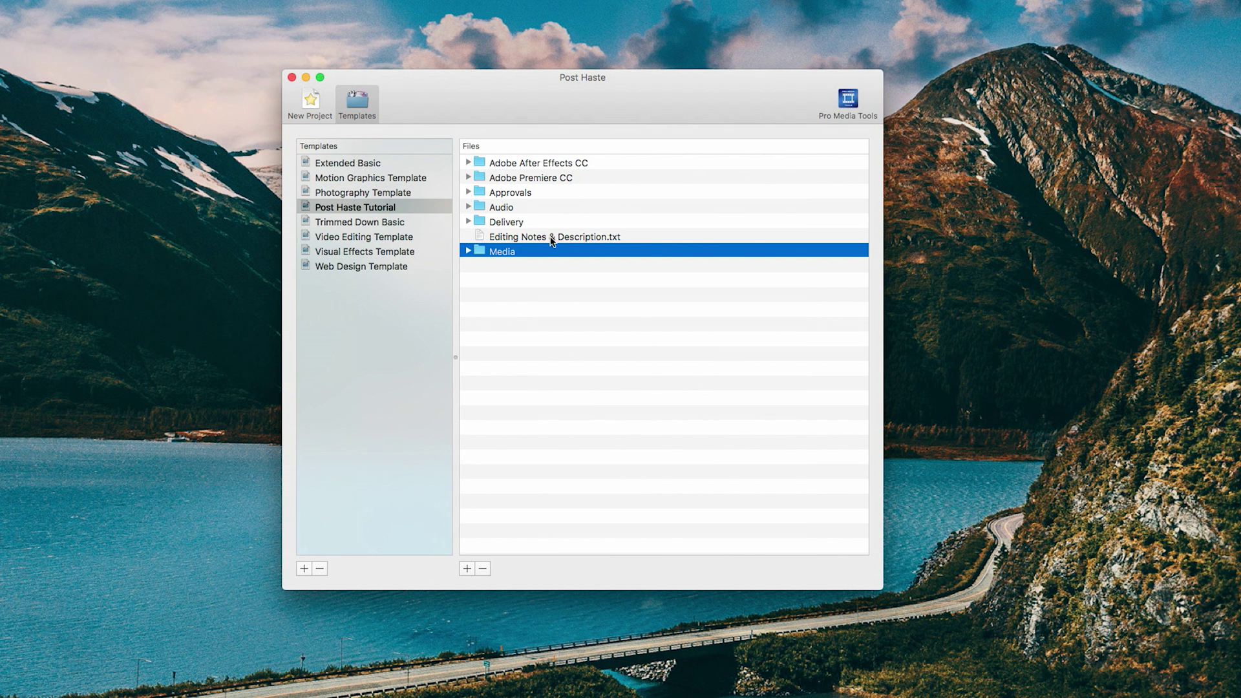
Expand the Premiere and After Effects folders, select Template.prproj, then return to the New Project form.
click(468, 177)
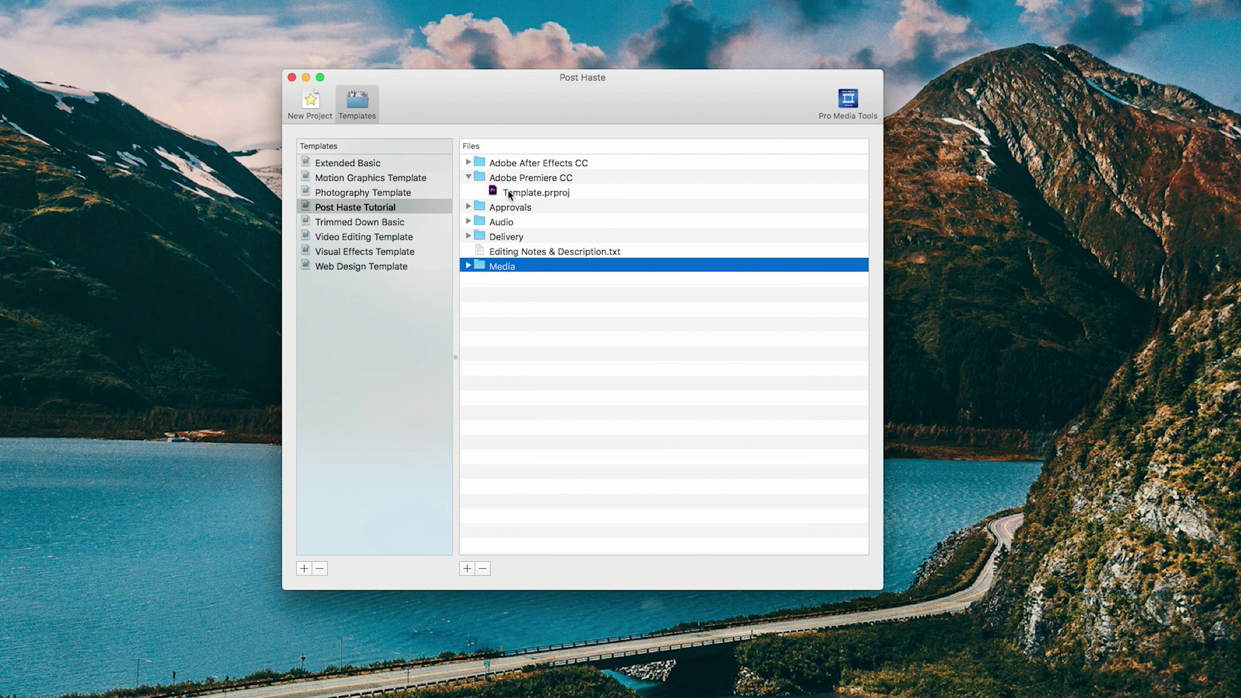
click(469, 163)
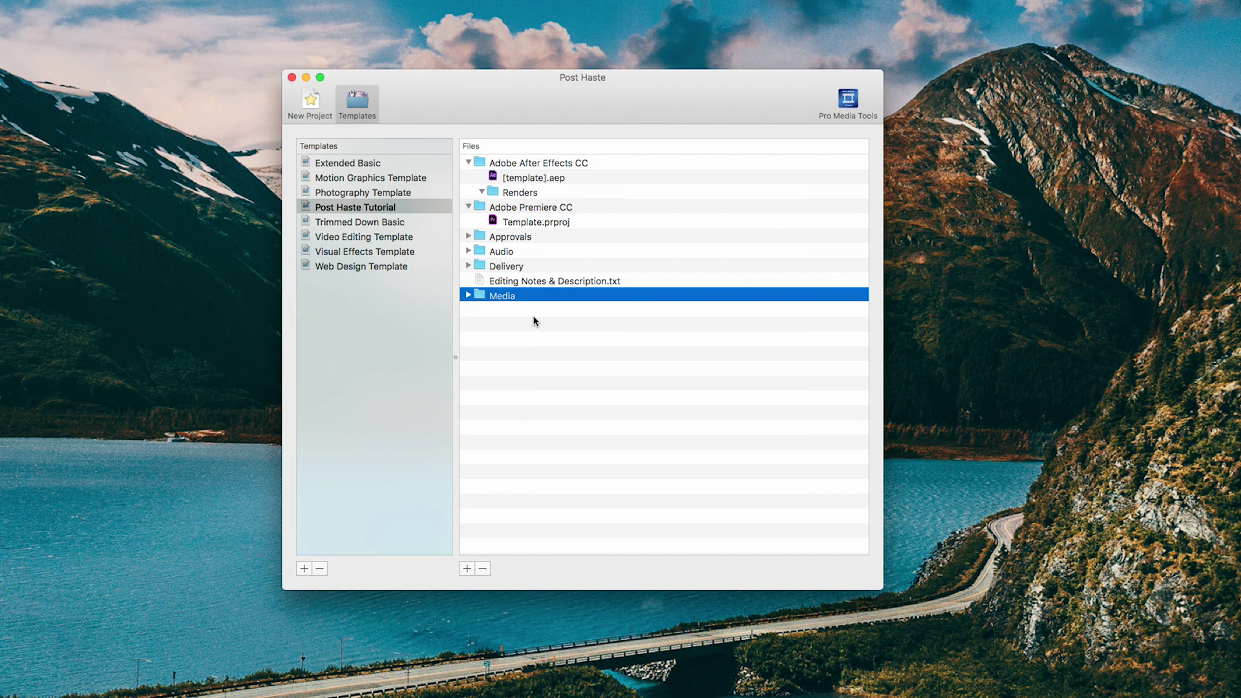
key(Up)
key(Up)
key(Up)
key(Up)
key(Up)
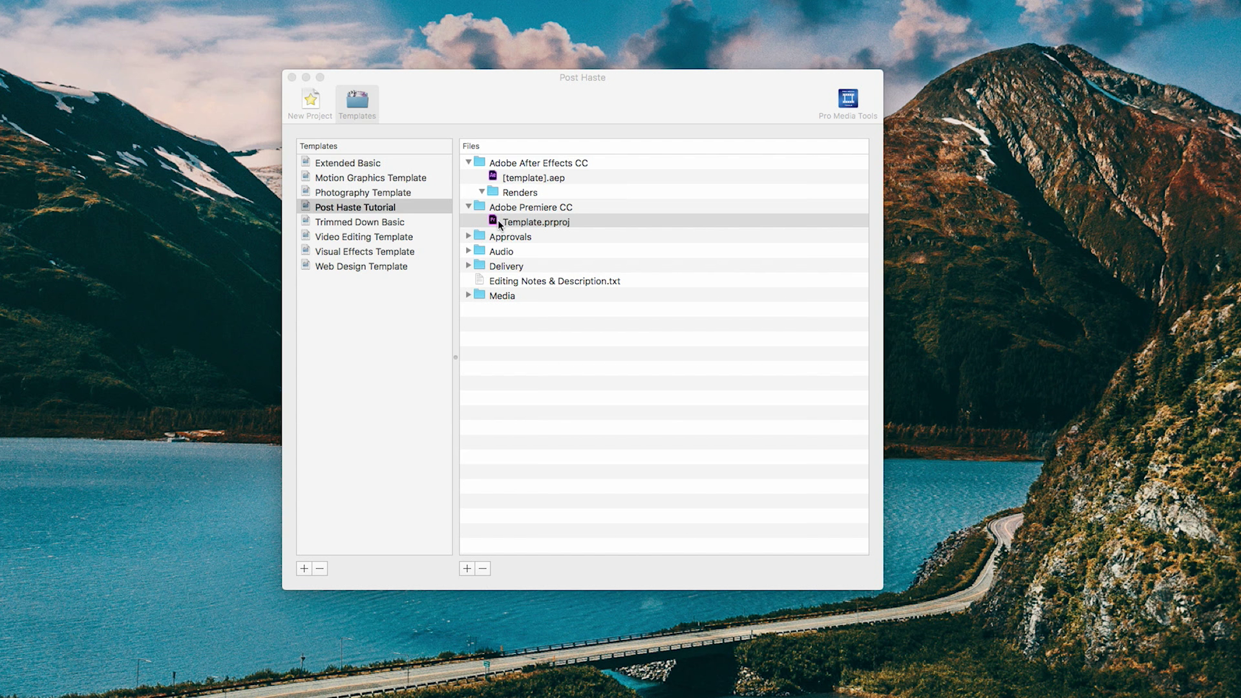
click(314, 100)
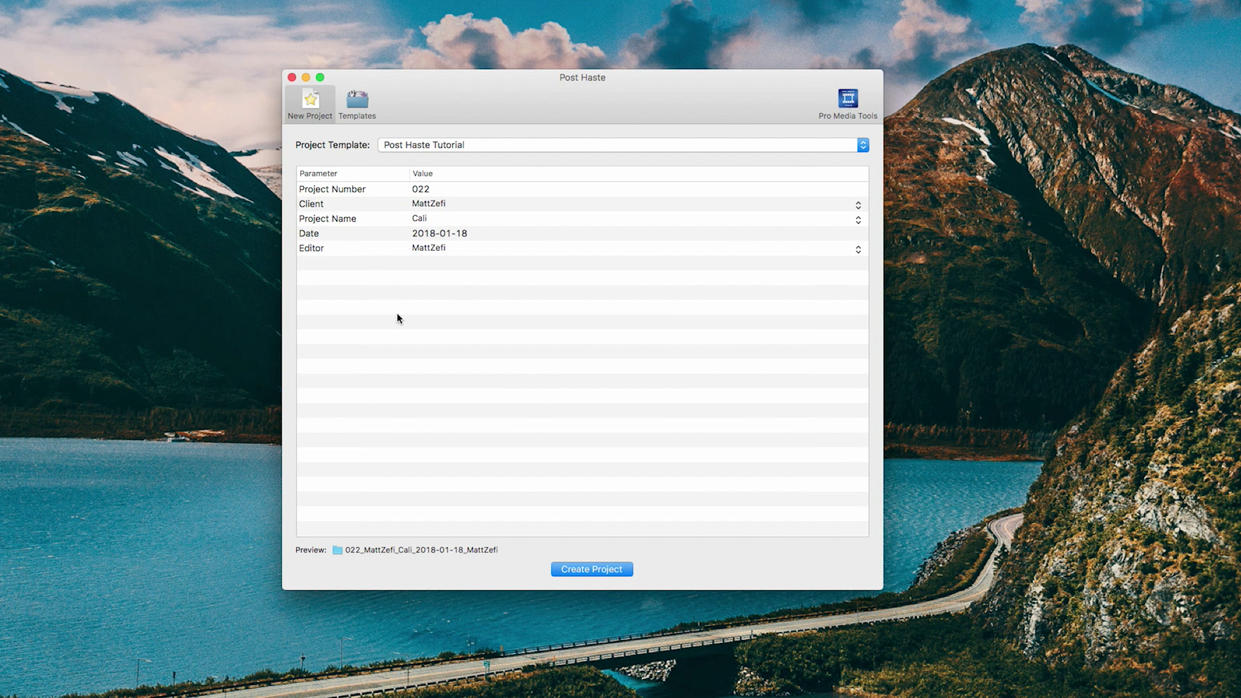
Create the project and save its folder to the Desktop.
click(577, 568)
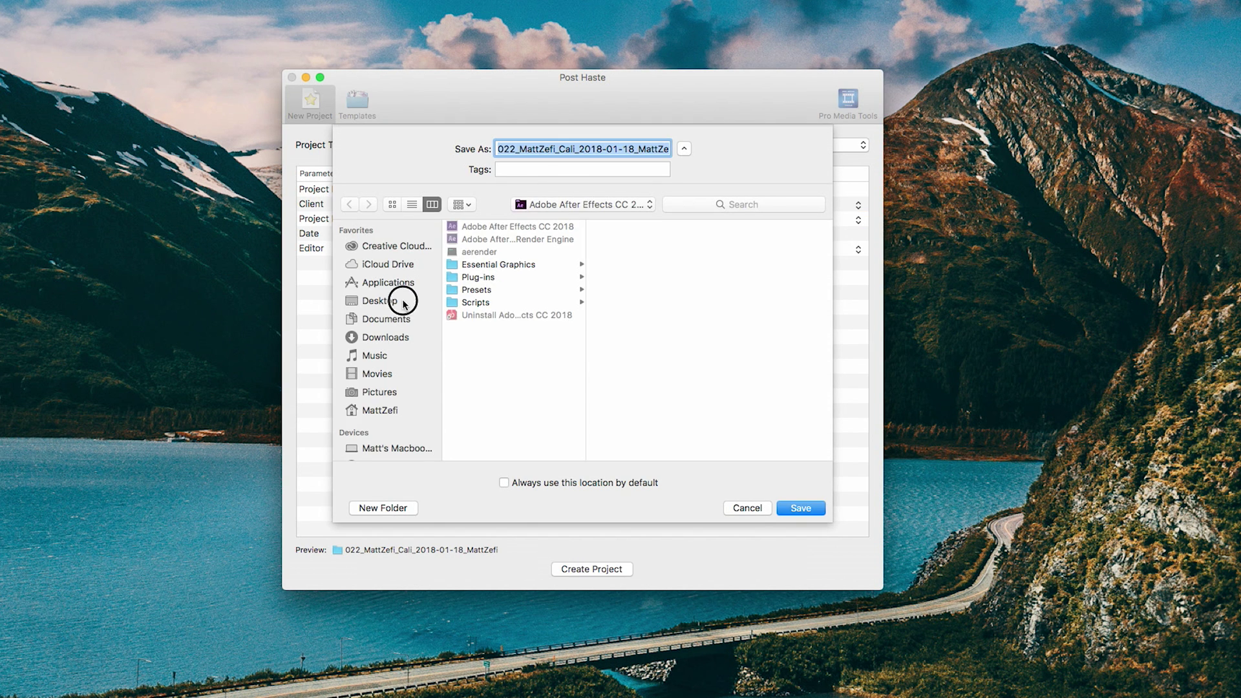
click(406, 303)
click(782, 508)
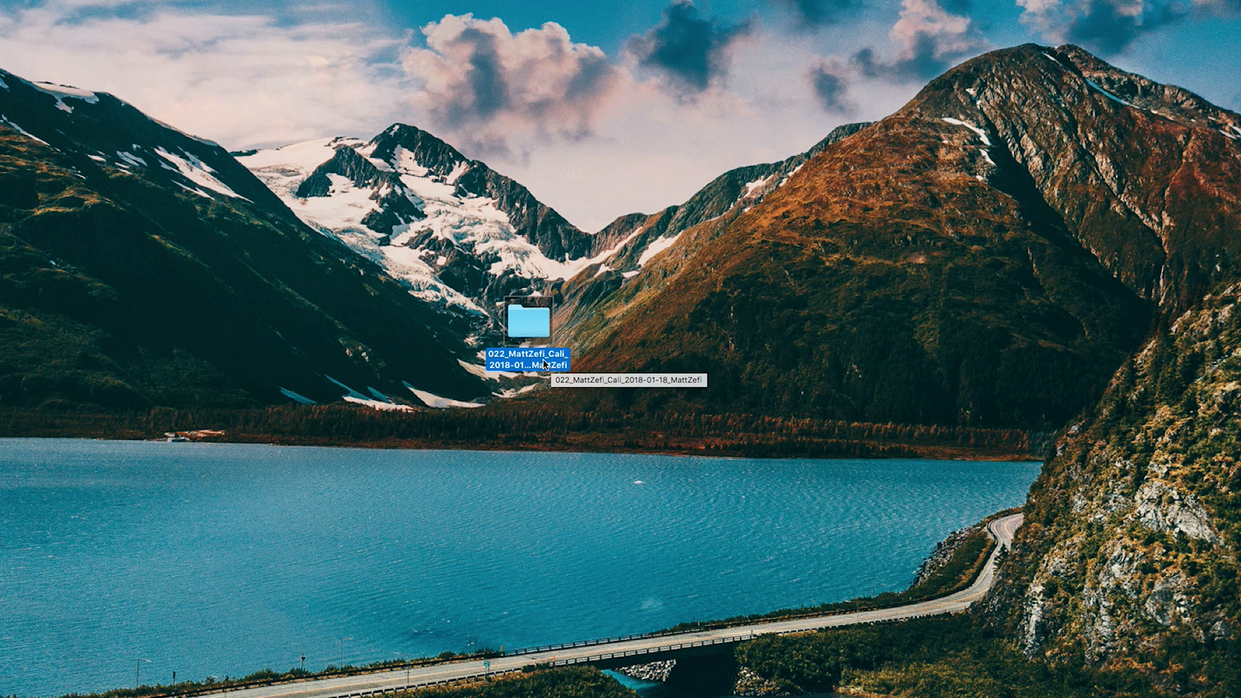
Open the new project folder in List view, expanding both Adobe folders to check the renamed .prproj file.
double_click(532, 331)
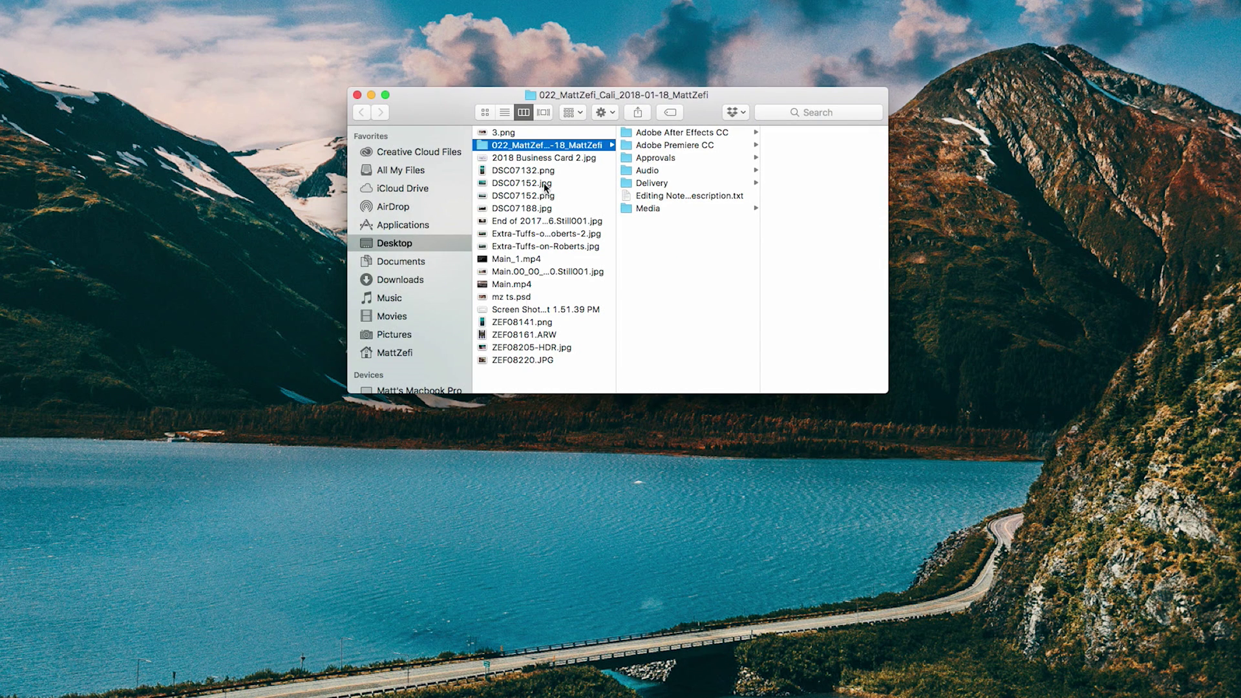
click(504, 113)
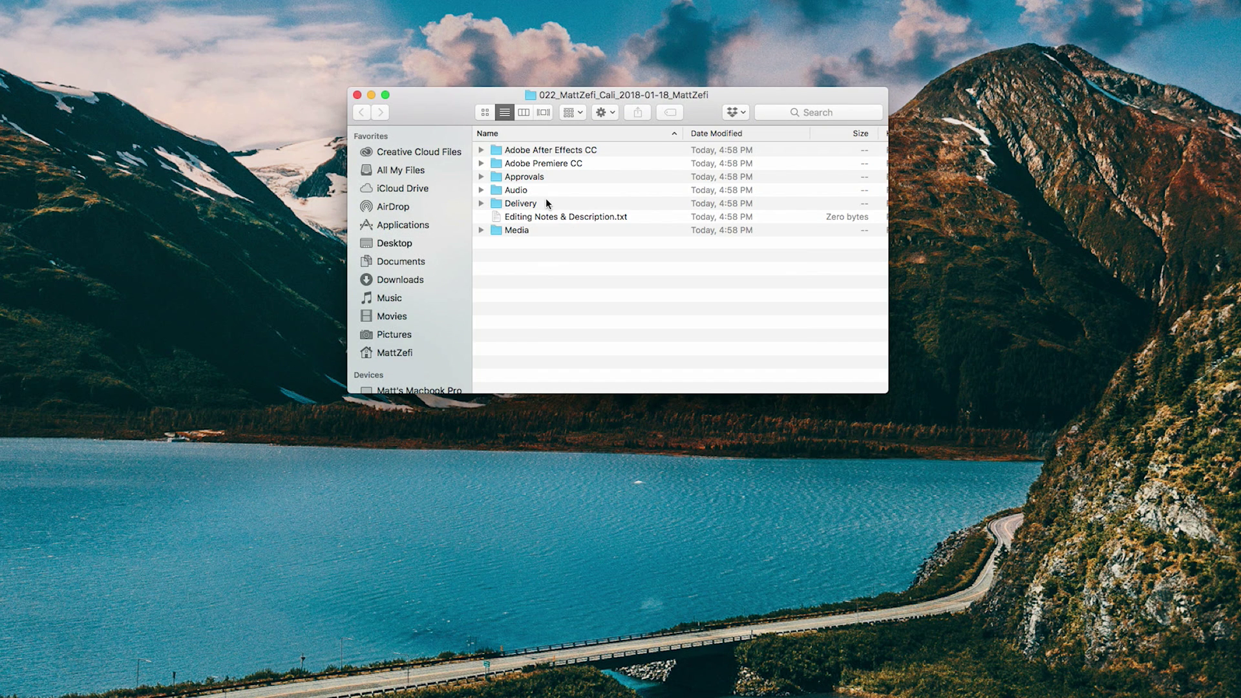
click(482, 150)
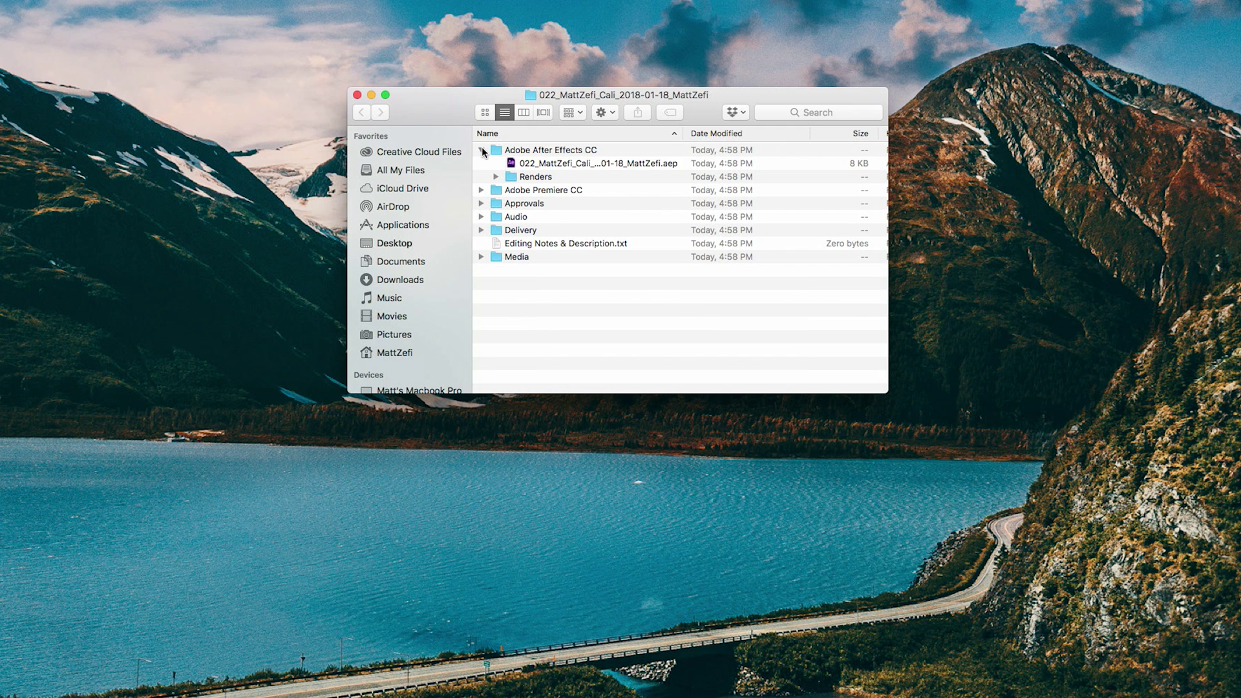
click(481, 190)
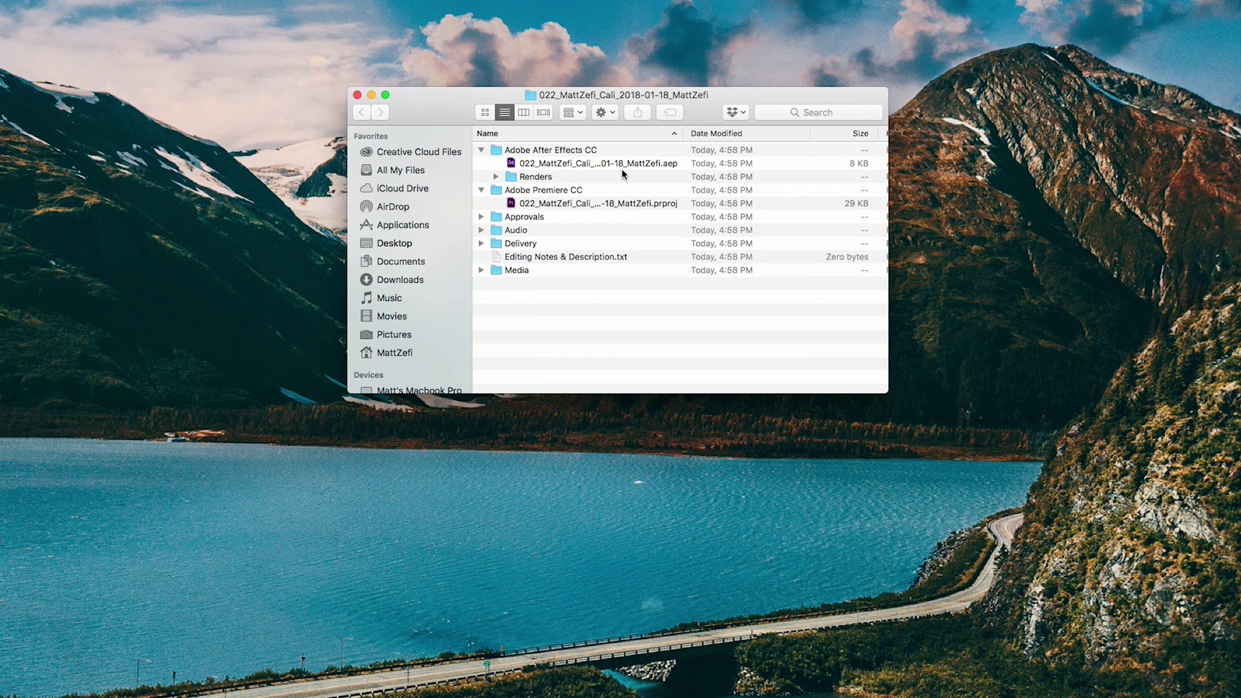
click(525, 205)
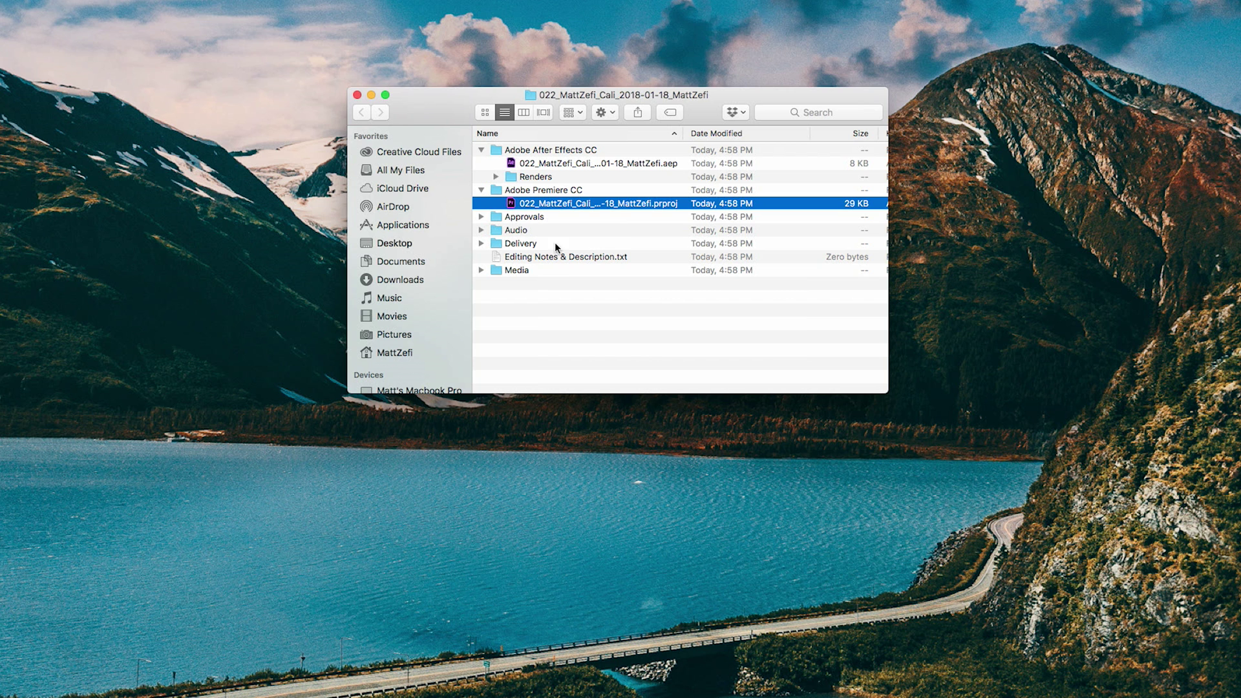
click(571, 317)
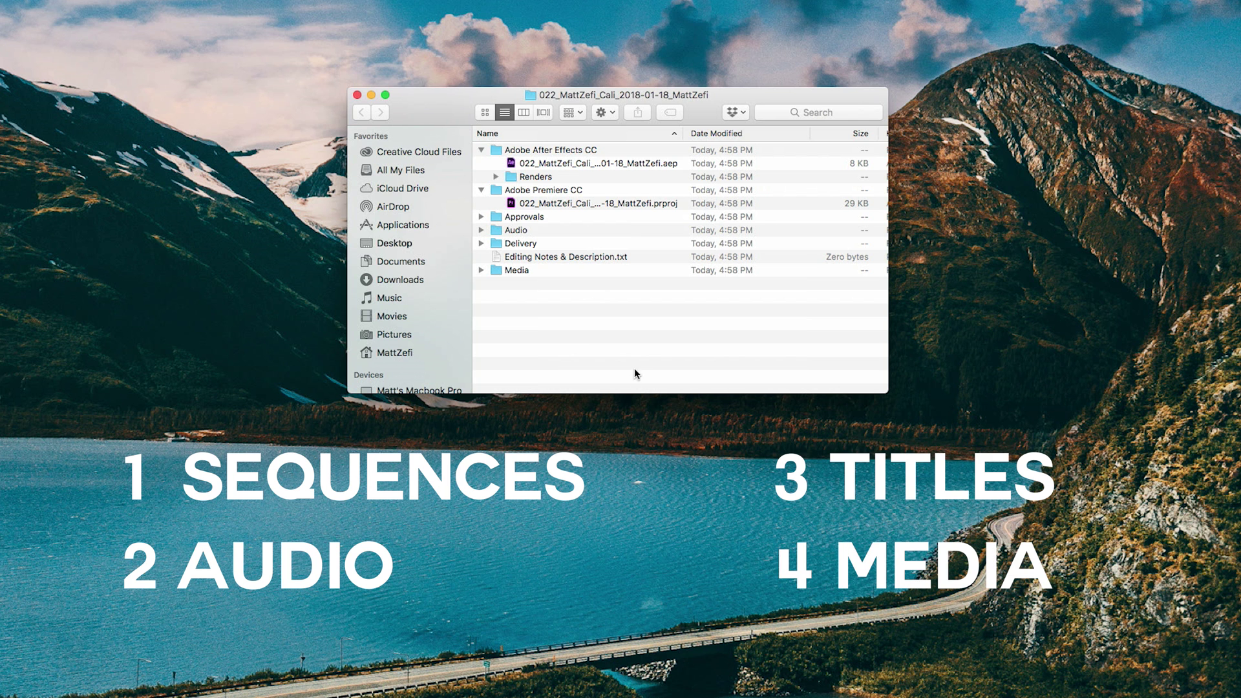
Select all seven top-level items of the project folder, clear the selection, then select them again.
scroll(572, 380, right, 2)
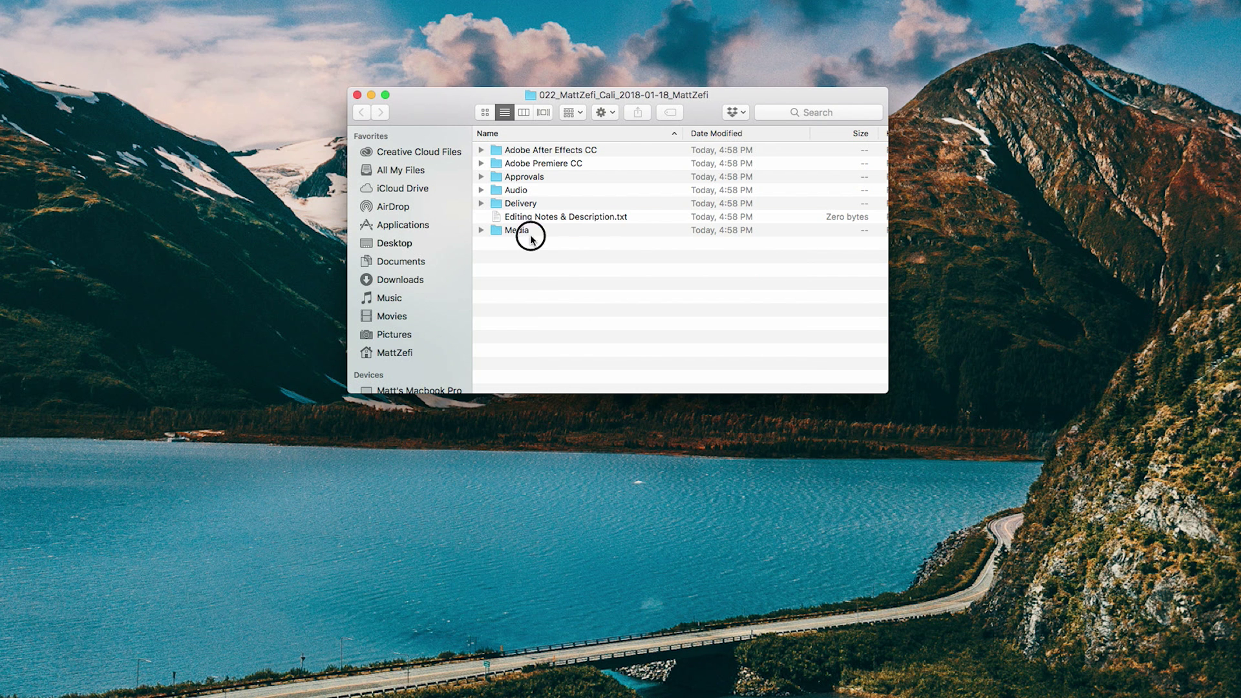
drag(526, 238, 513, 152)
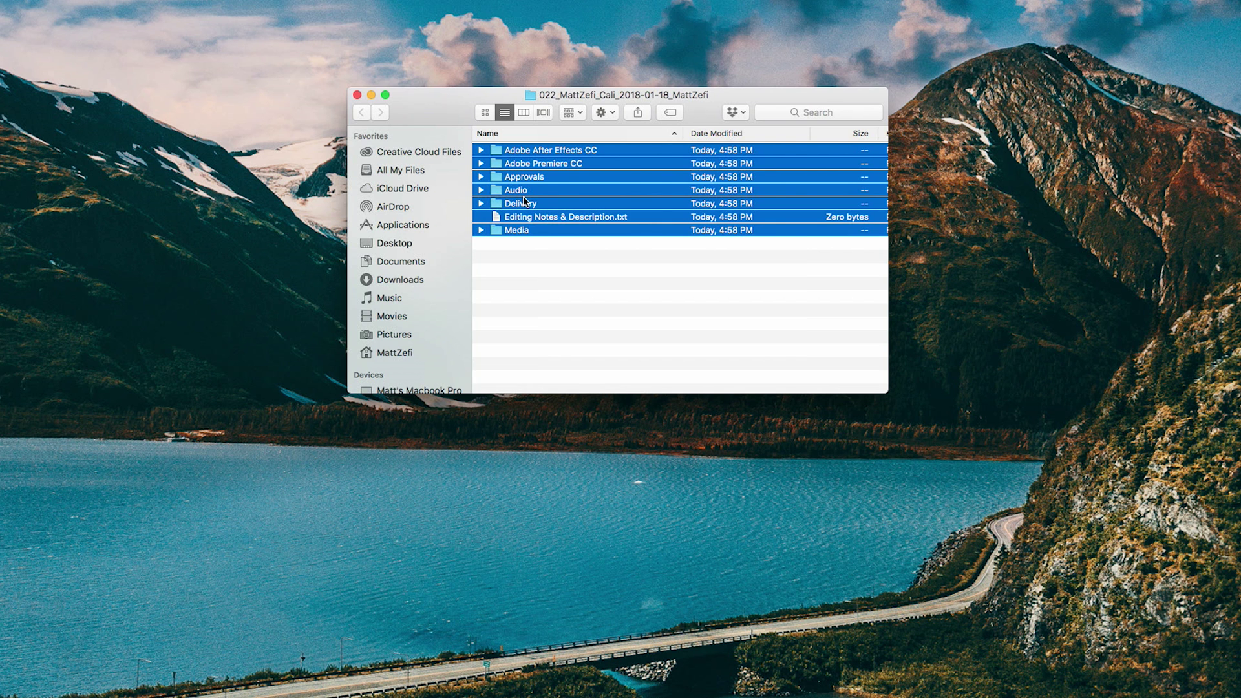
click(577, 299)
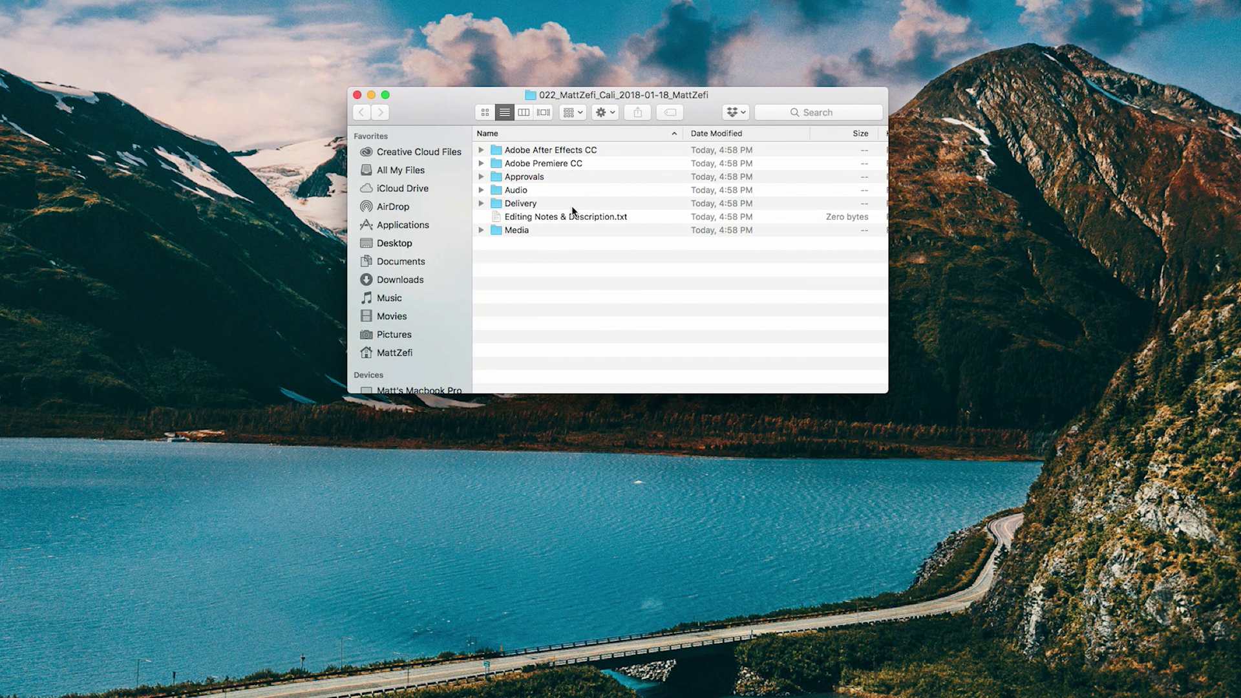
drag(535, 257, 528, 129)
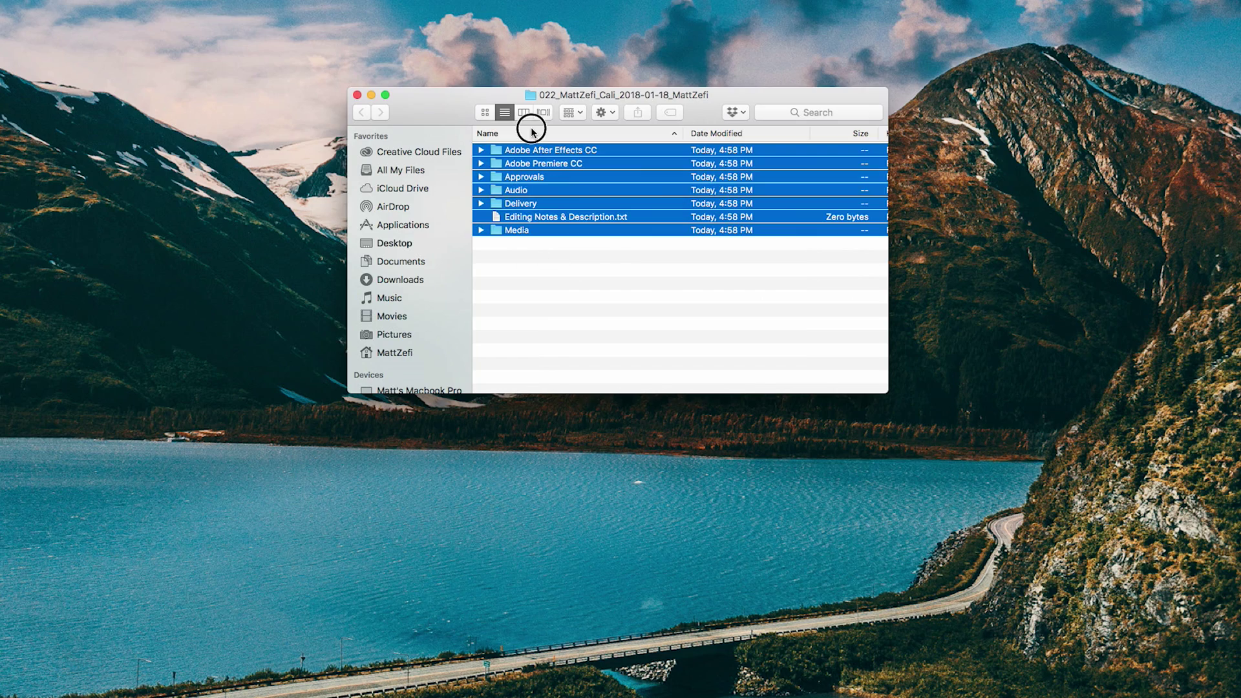